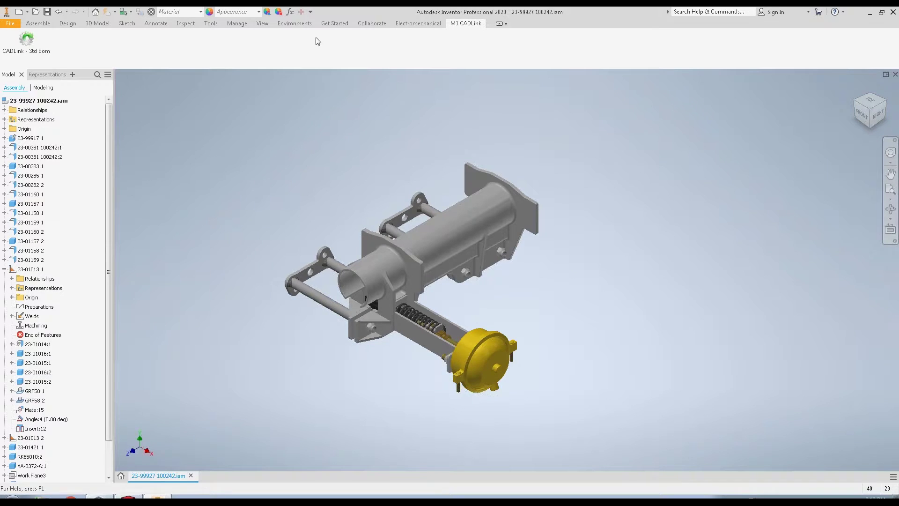
Run the CADLink Std Bom for 23-99927, hide BOM Changes, and select rows 1 and 1.5
left_click(42, 37)
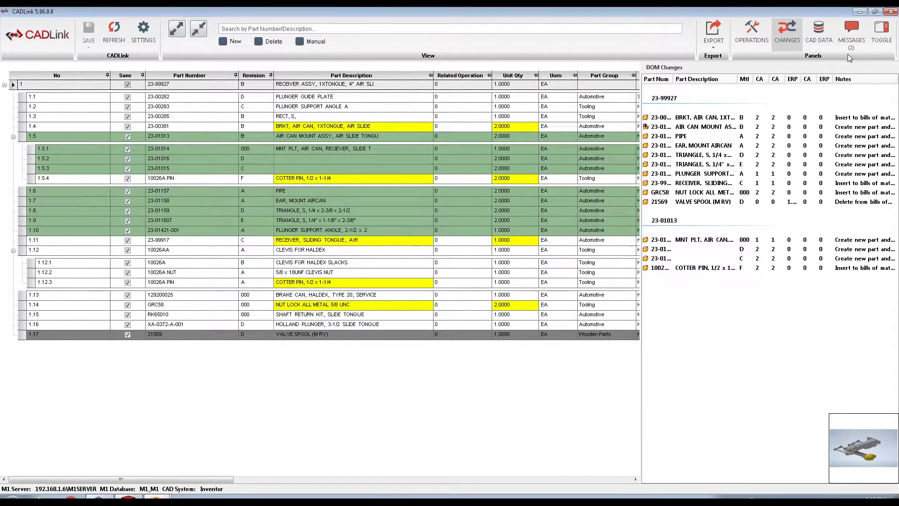
left_click(882, 32)
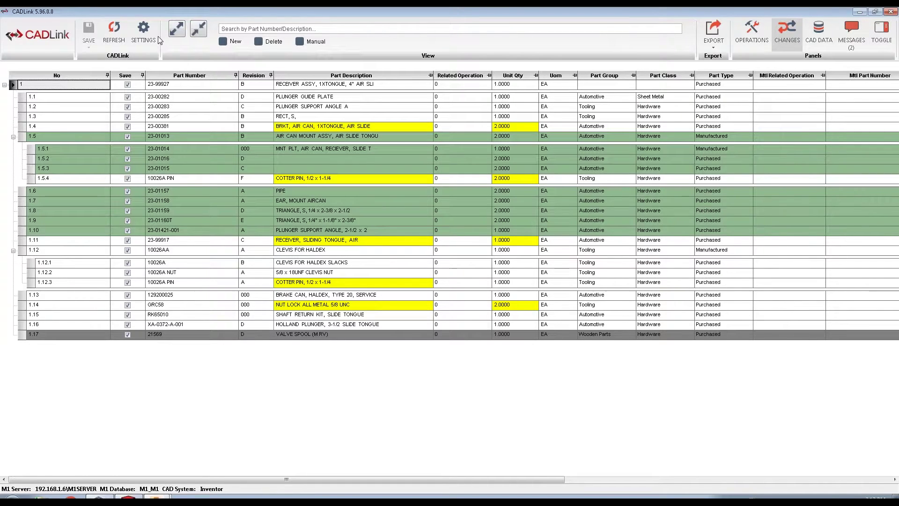
left_click(11, 86)
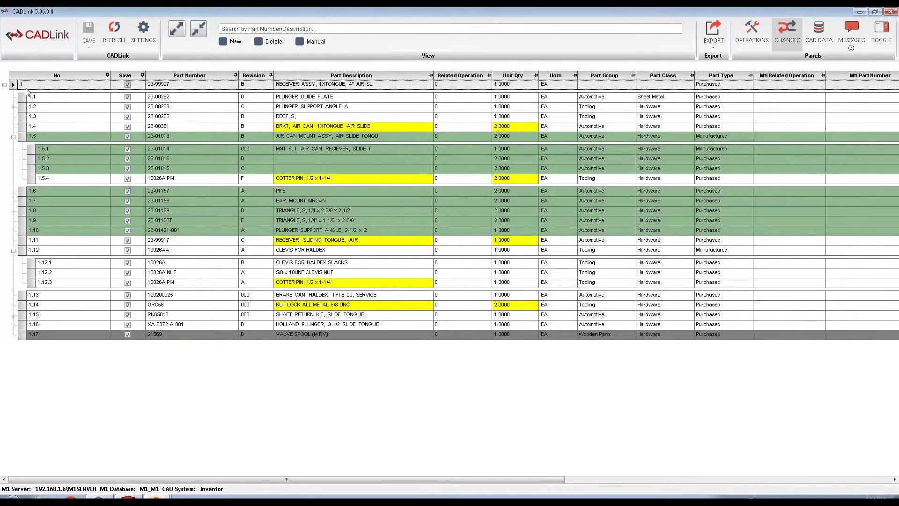
left_click(25, 135)
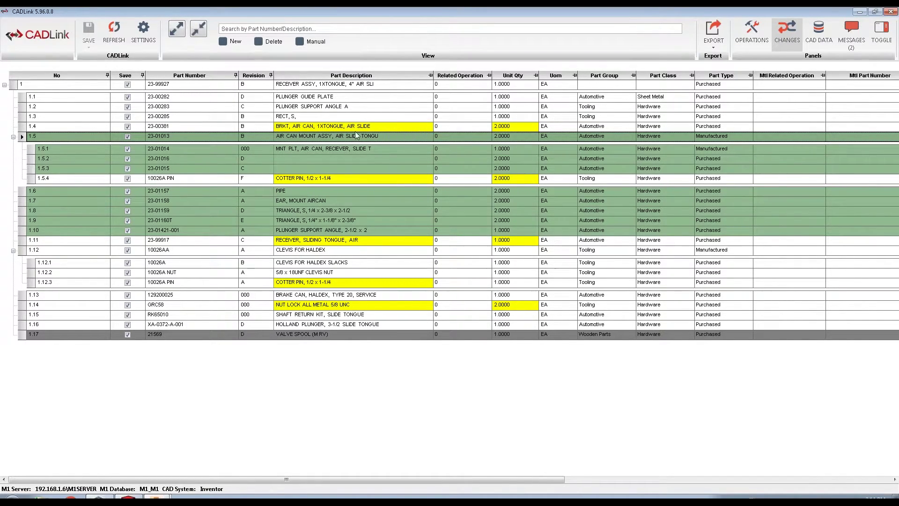
Append ' DEMO QBUILD' to part 23-00381's CADLink description
right_click(419, 128)
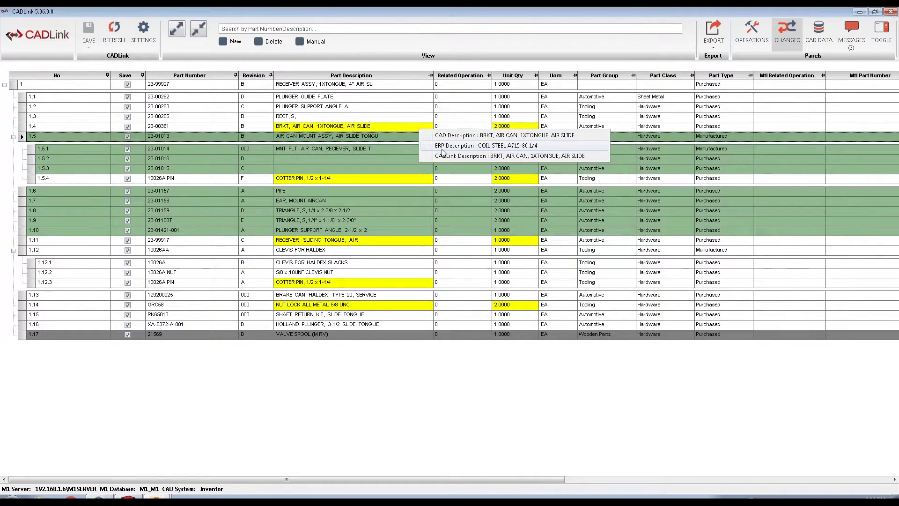
left_click(403, 125)
type("DEN")
key("BackSpace")
type("MO QBUILD")
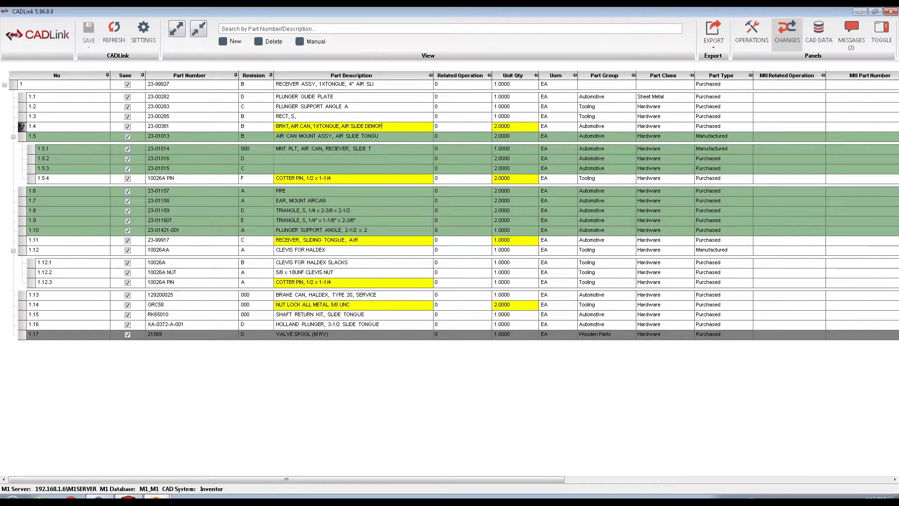
key("Return")
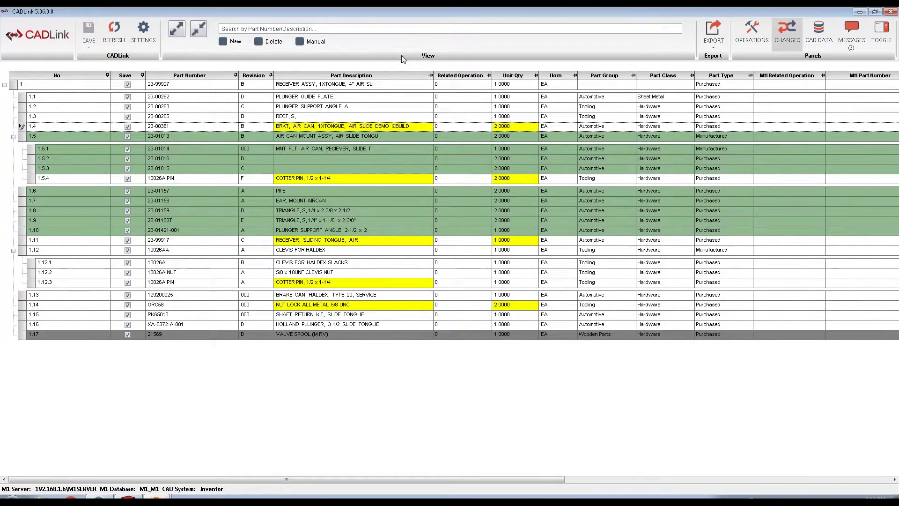
Select row 1.4, move down to row 1.5, then select the 21569 valve spool row
left_click(22, 128)
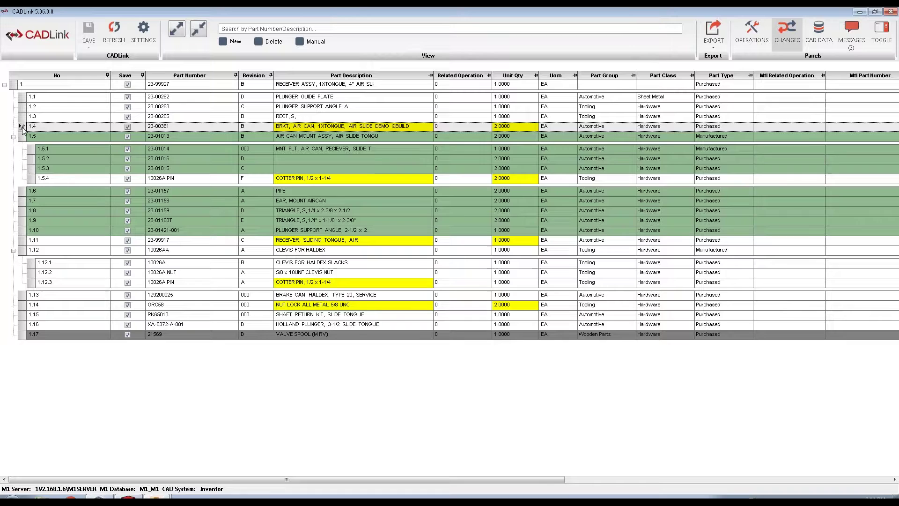
key("Down")
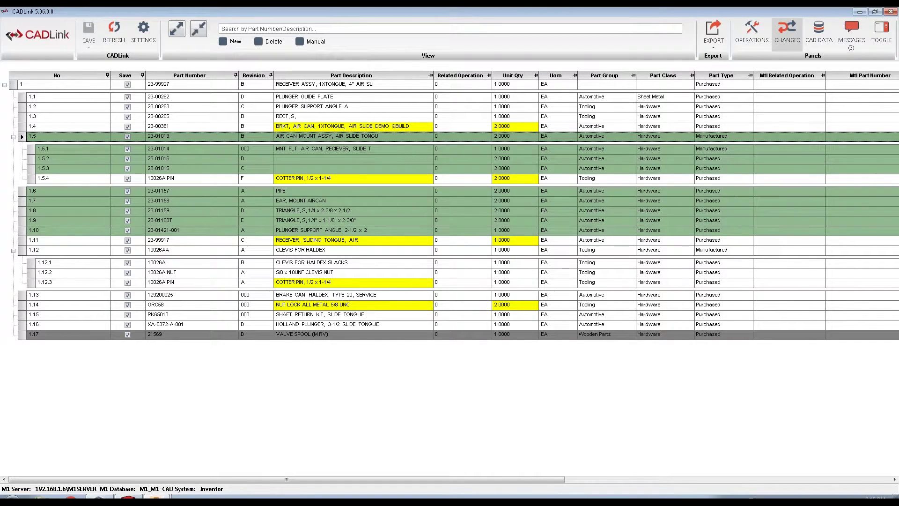
left_click(23, 335)
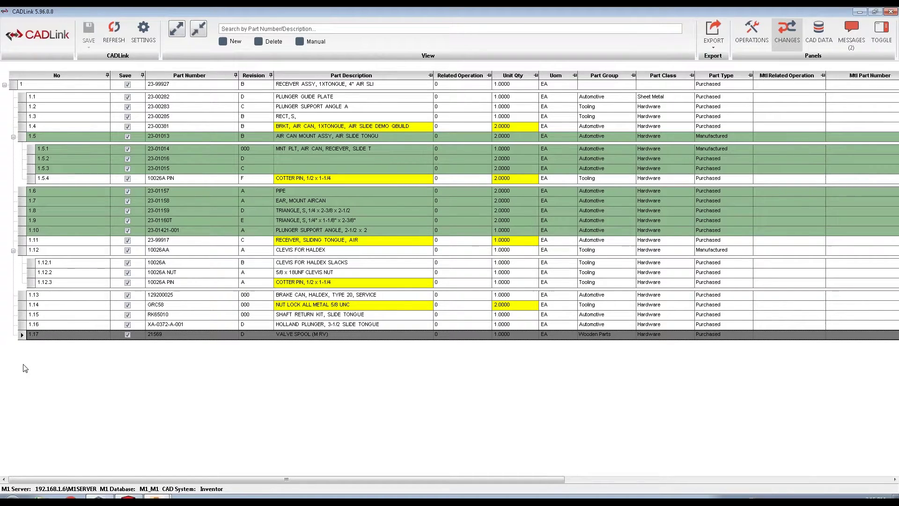
Add a manual part row below 1.17 and fill in bolt 210069G, found with a %BOLT% search
right_click(22, 335)
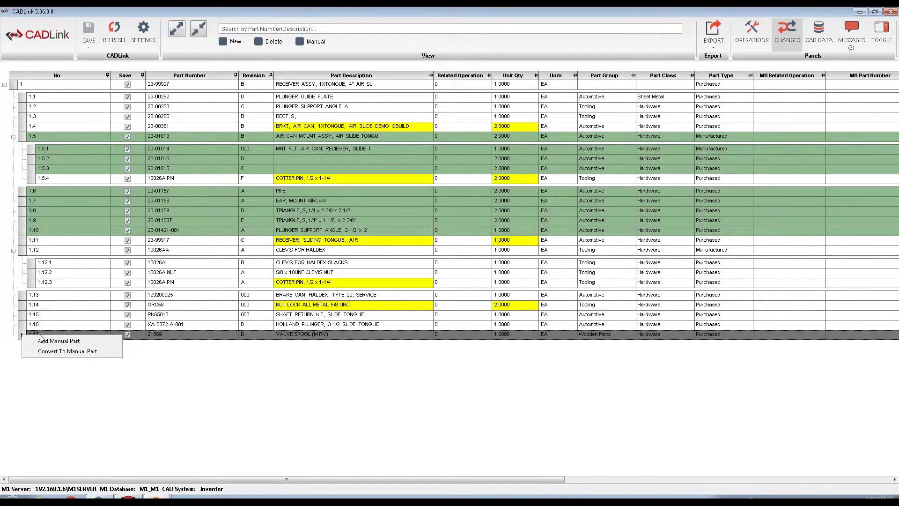
left_click(63, 343)
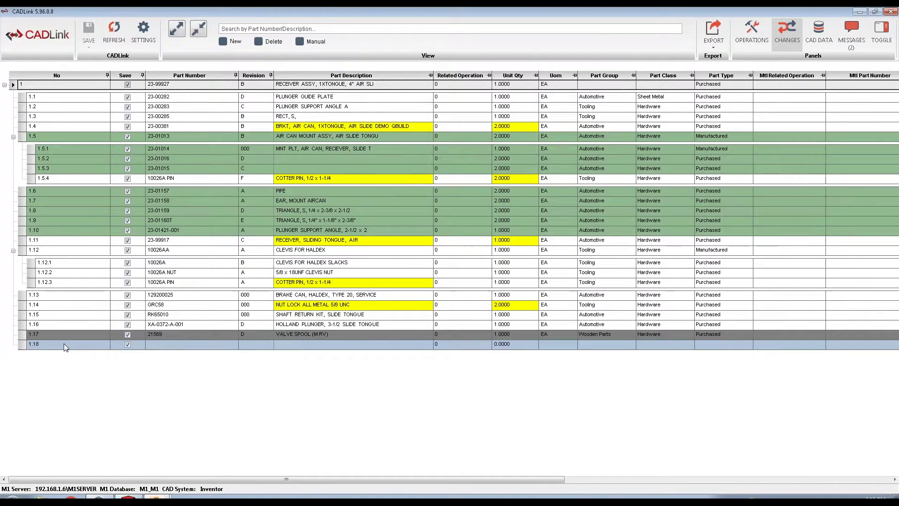
left_click(166, 346)
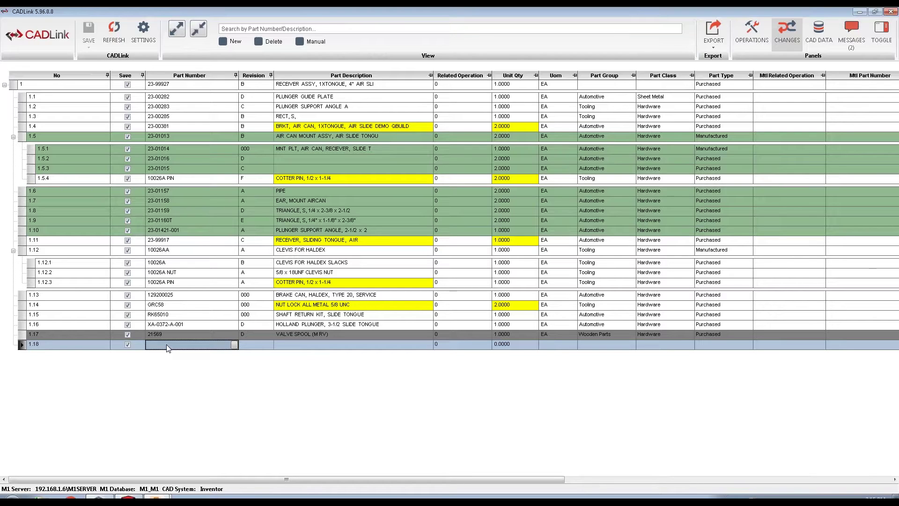
left_click(234, 344)
left_click(377, 169)
type("%")
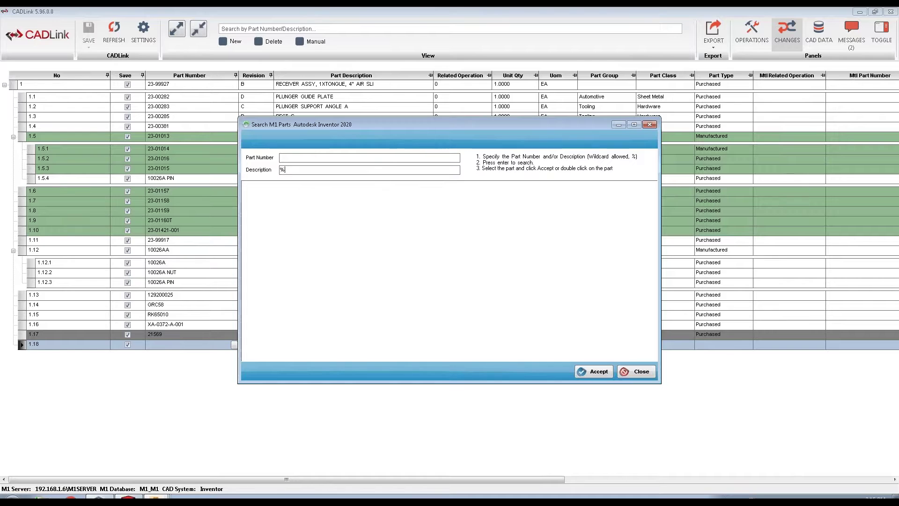
type("BOLT%")
key("Return")
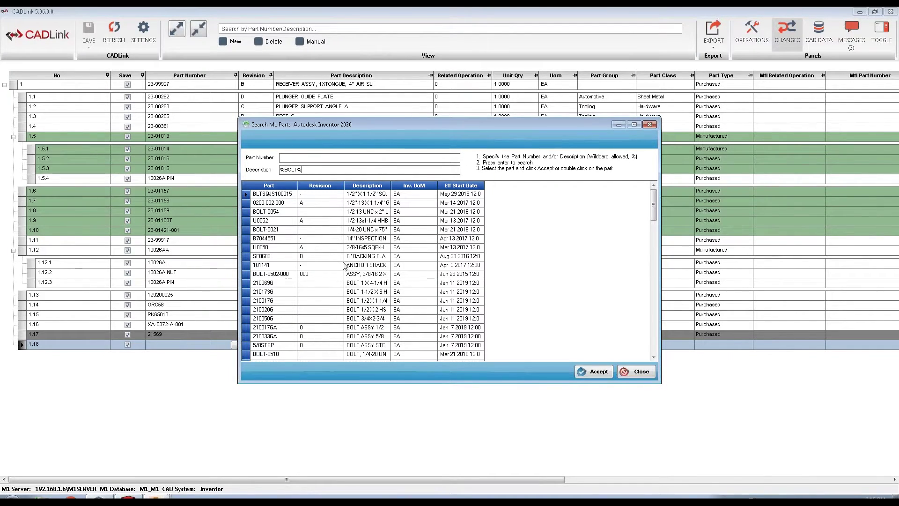
left_click(365, 283)
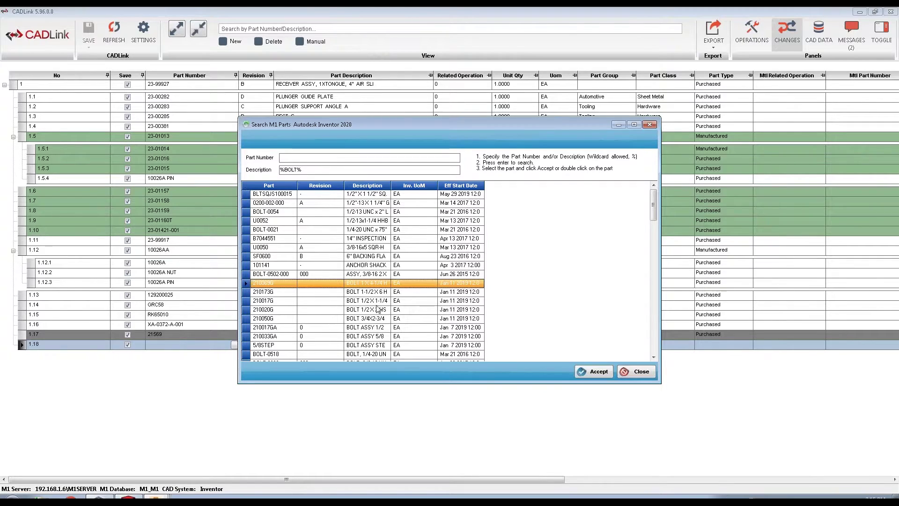
left_click(603, 375)
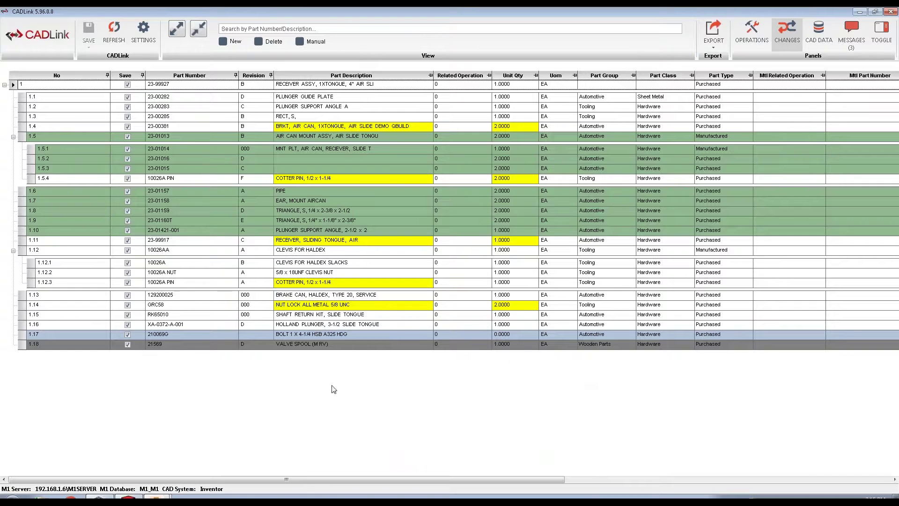
Set row 1.5.1's Mtl Part Number to steel strip 090-181, found with a %STEEL% search
left_click_drag(218, 479, 513, 479)
left_click(26, 148)
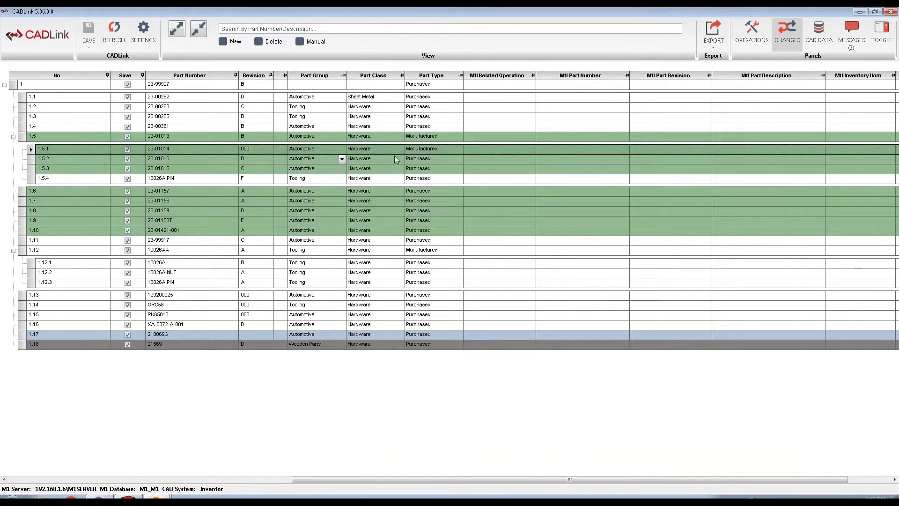
left_click(624, 150)
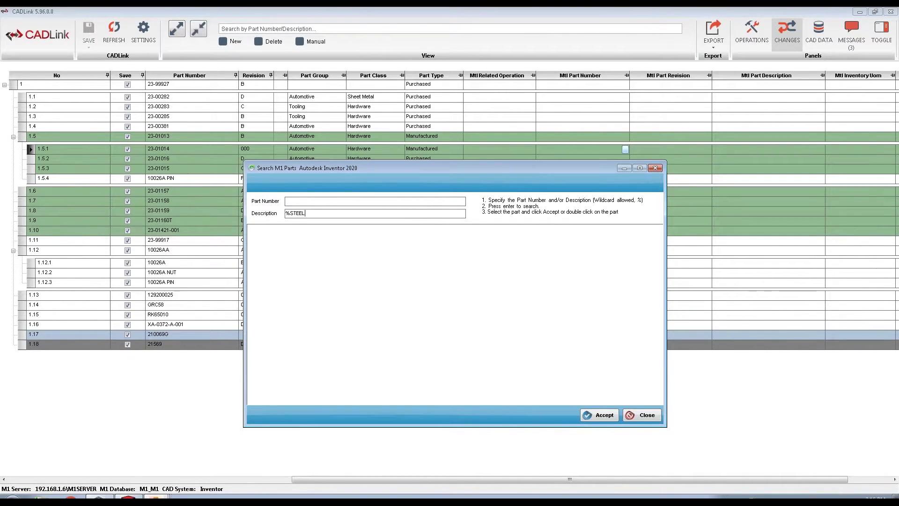
type("%STEEL%")
key("Return")
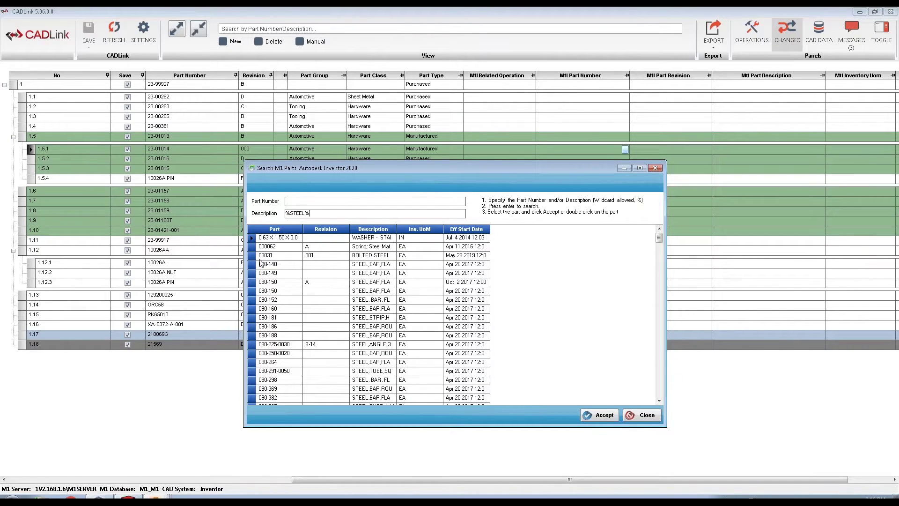
left_click(253, 318)
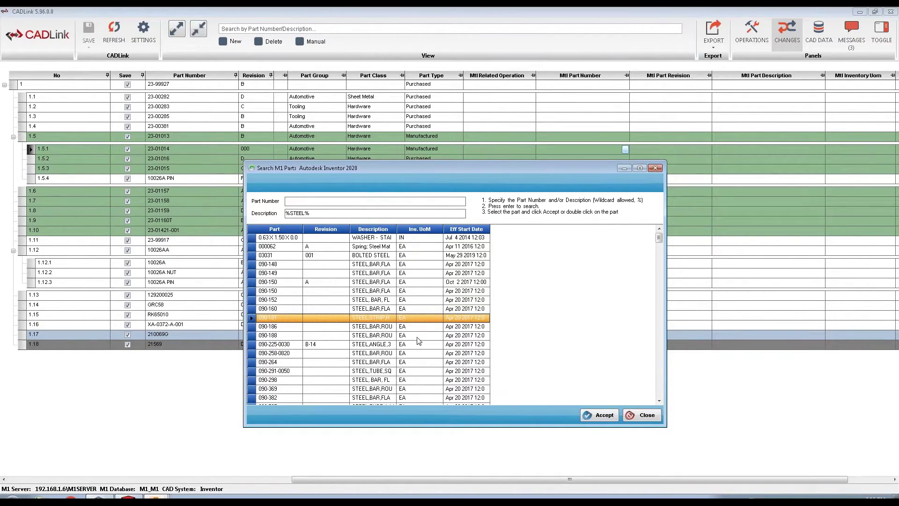
left_click(594, 416)
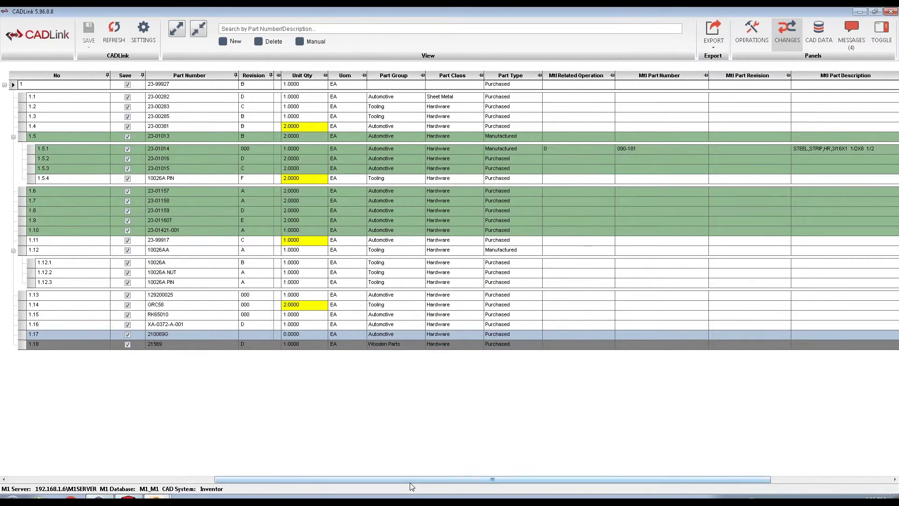
left_click_drag(422, 480, 475, 479)
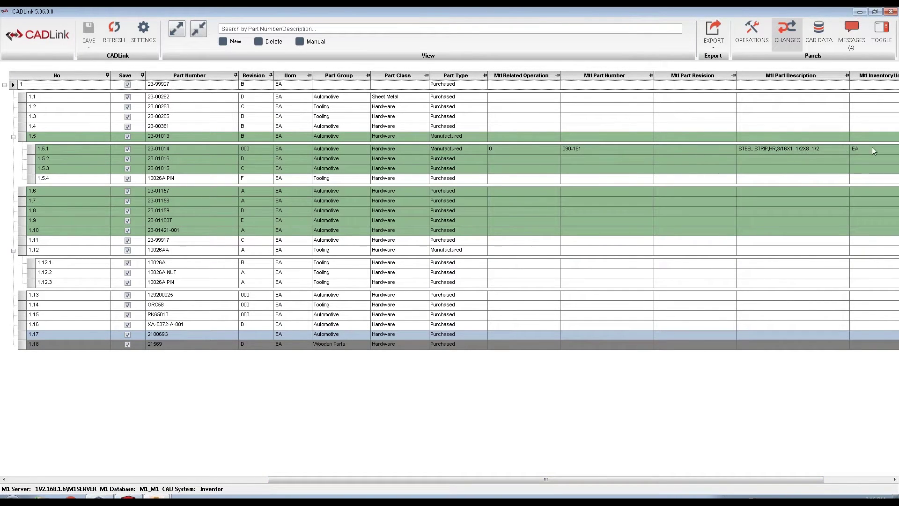
left_click_drag(294, 479, 34, 479)
Add operation 10: In House, work center ASSY, process ASSY (Assemble)
left_click(749, 35)
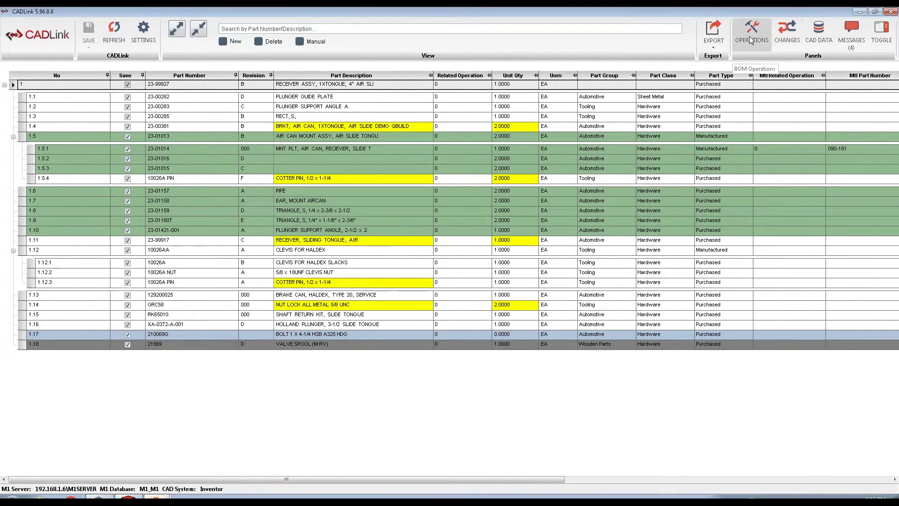
left_click(881, 32)
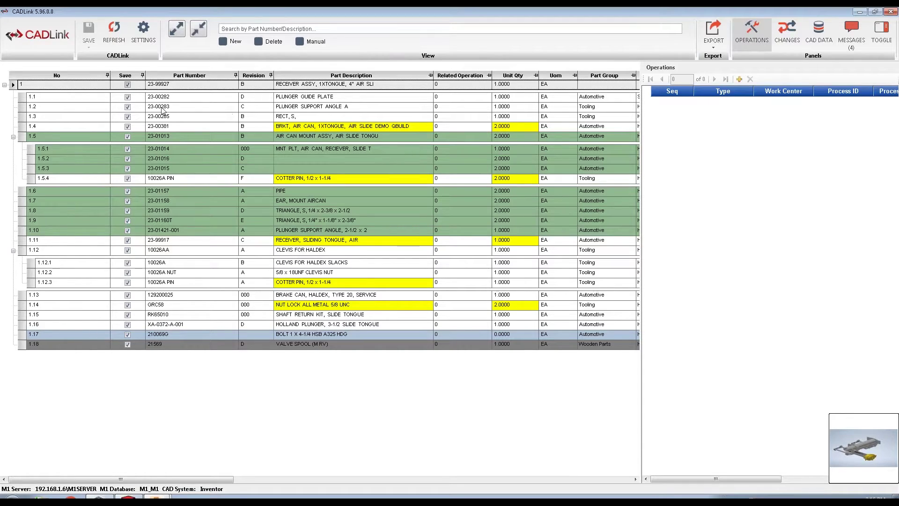
left_click(740, 79)
type("1")
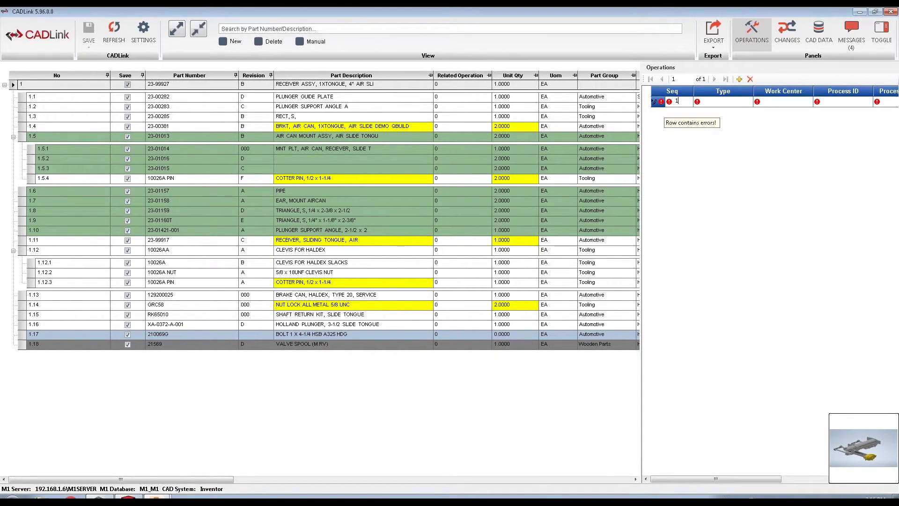
type("0")
key("Tab")
left_click(749, 102)
left_click(721, 123)
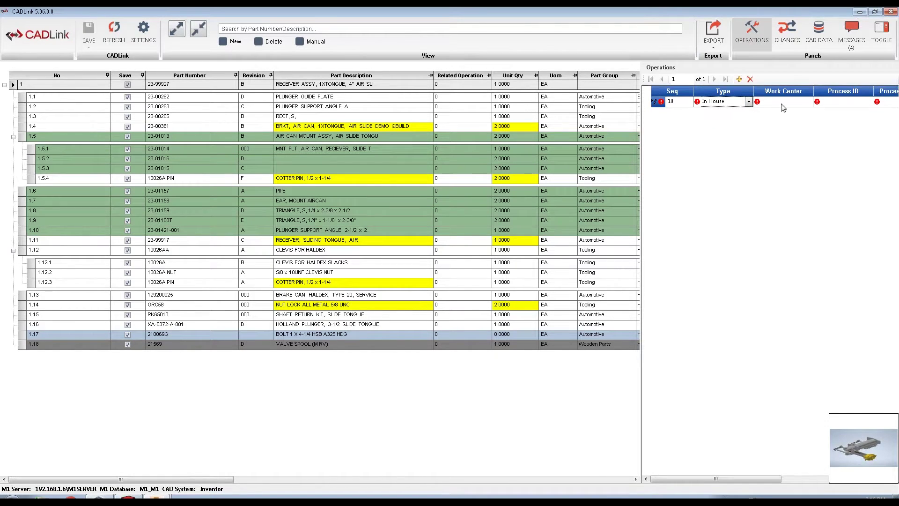
left_click(809, 102)
left_click(810, 122)
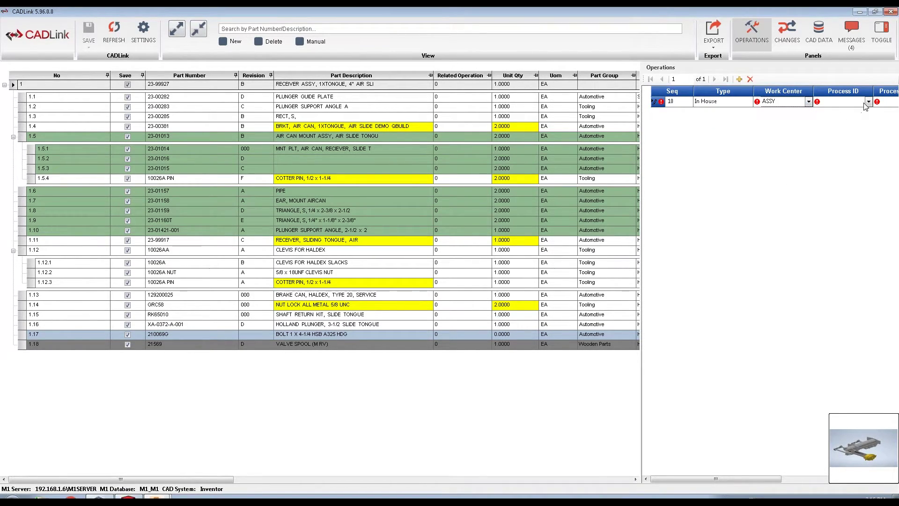
left_click(869, 101)
left_click(869, 123)
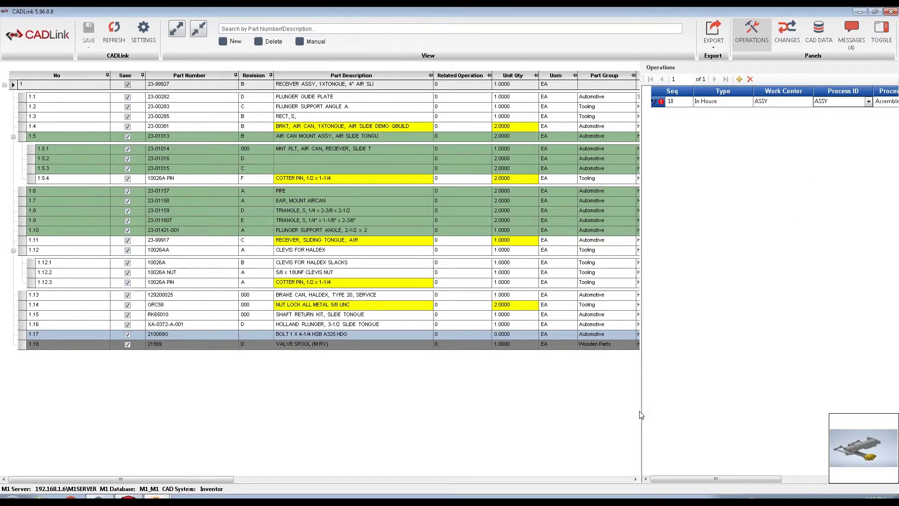
Give operation 10 Qty Per Asm 1, factor Hours/100 Pcs and Prod Std 1
left_click_drag(641, 415, 427, 412)
key("Tab")
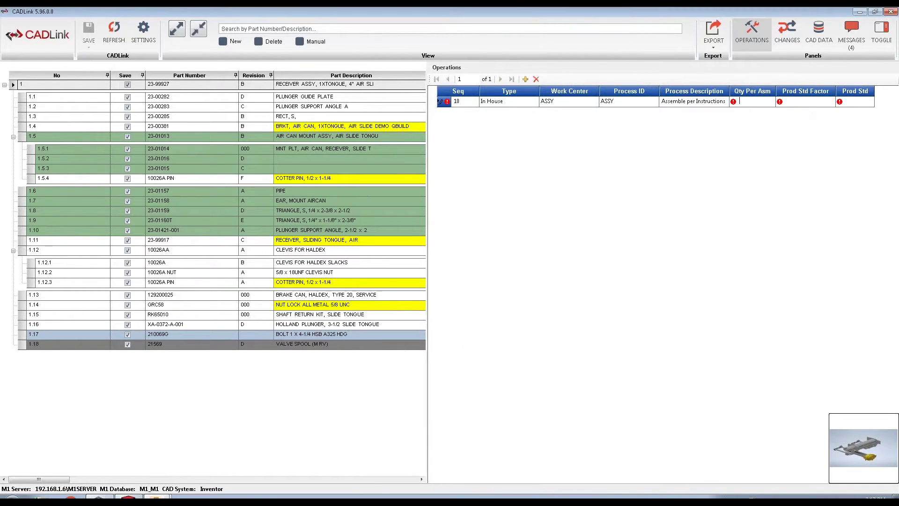
type("1")
key("Tab")
left_click(830, 102)
left_click(807, 129)
key("Tab")
type("1")
left_click(814, 102)
left_click(826, 104)
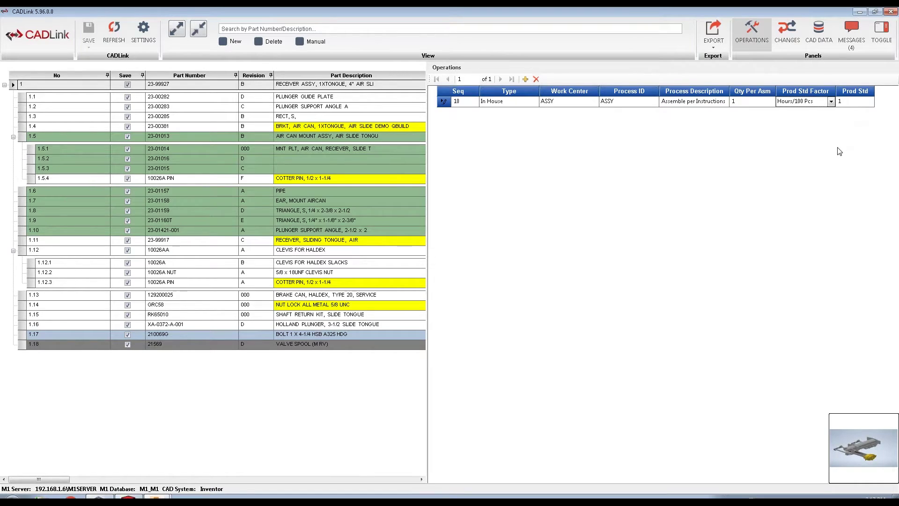
left_click_drag(431, 166, 552, 154)
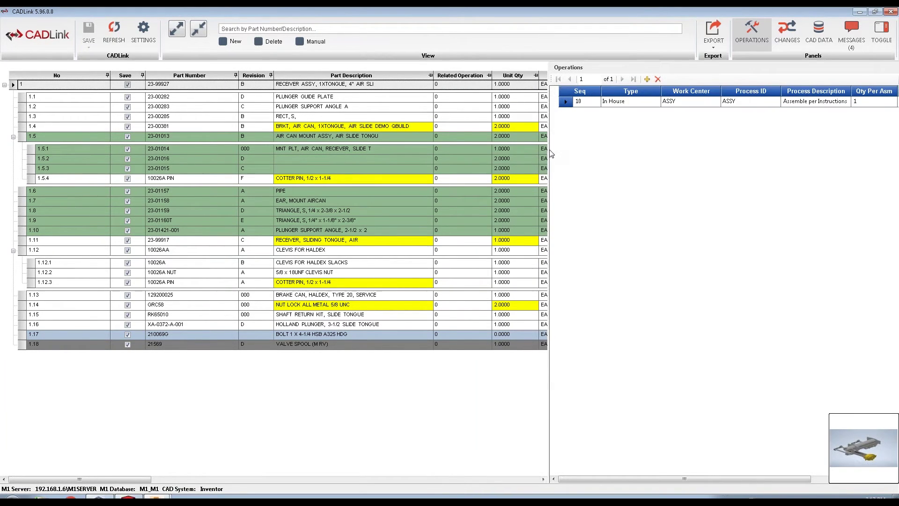
Set Related Operation 10 on rows 1.1, 1.2, 1.3 and 1.4, then show BOM Changes again
left_click(487, 97)
left_click(482, 118)
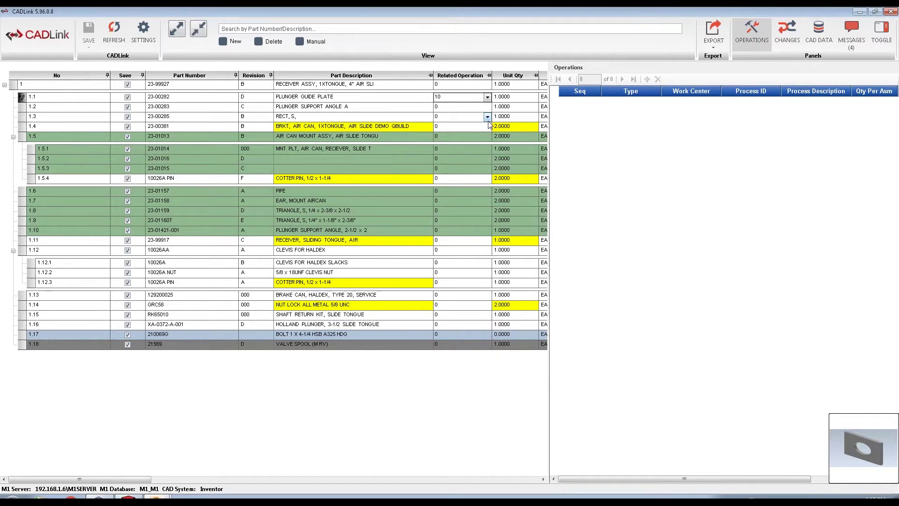
left_click(488, 107)
left_click(482, 125)
left_click(487, 117)
left_click(482, 135)
left_click(487, 127)
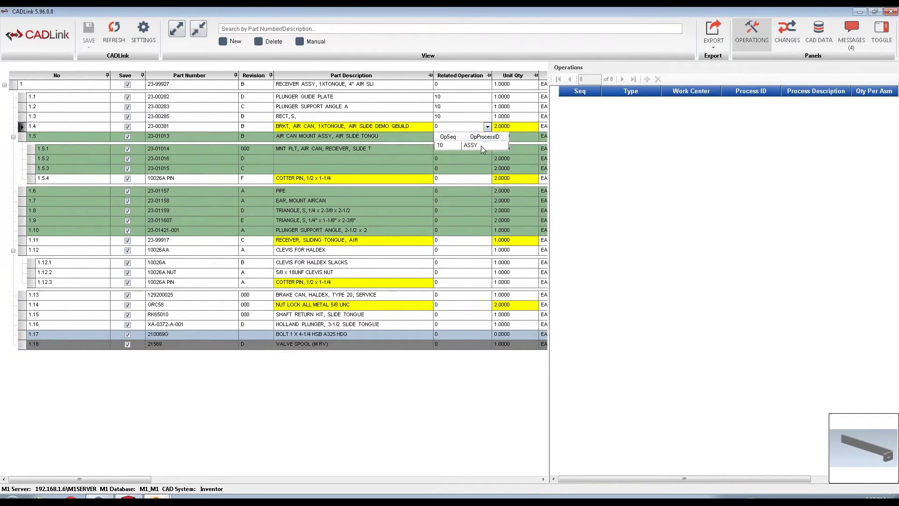
left_click(481, 145)
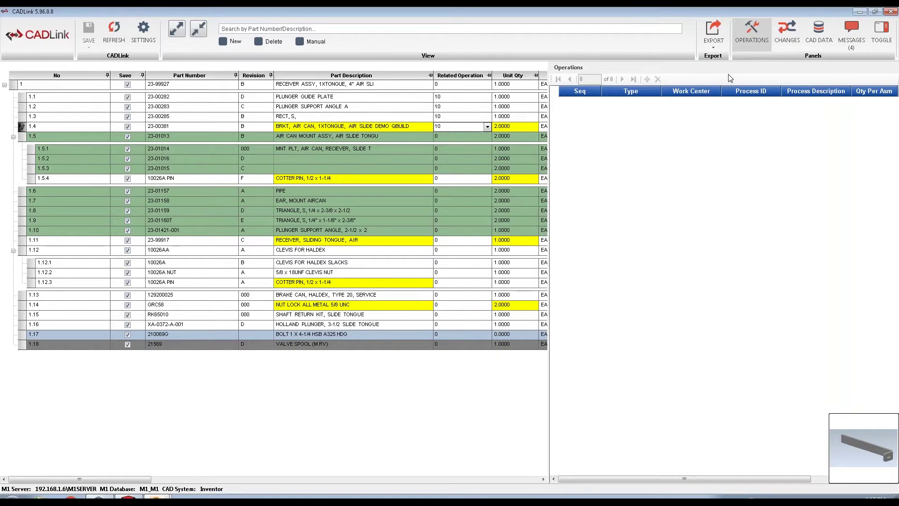
left_click(790, 31)
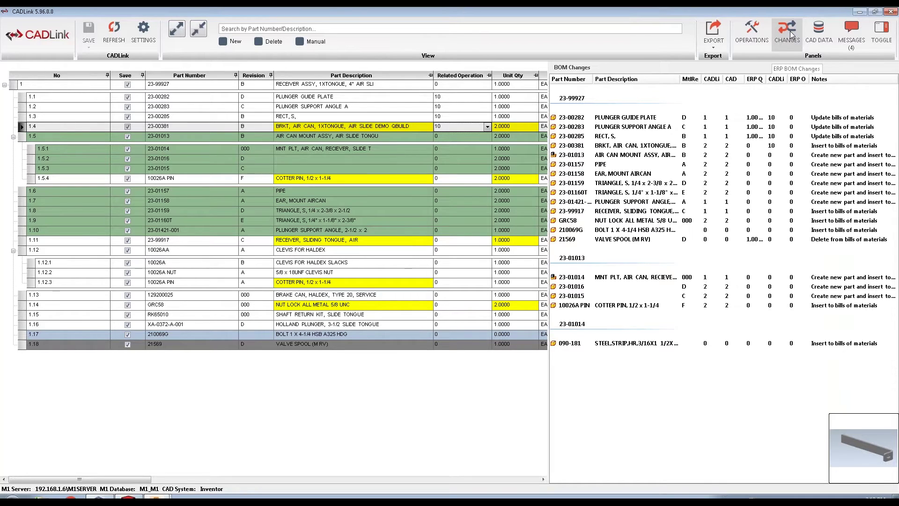
Look over the EXPORT options, then display CAD DATA for part 23-00381
left_click(715, 53)
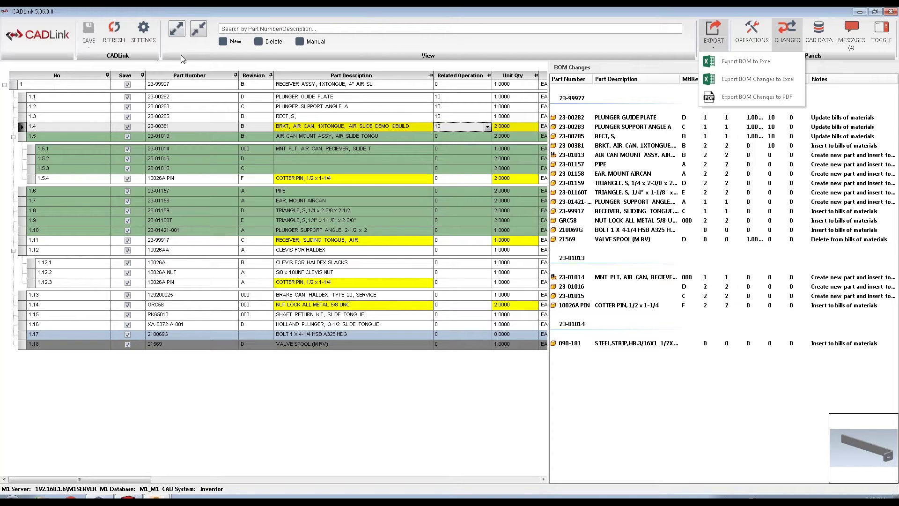
left_click(825, 39)
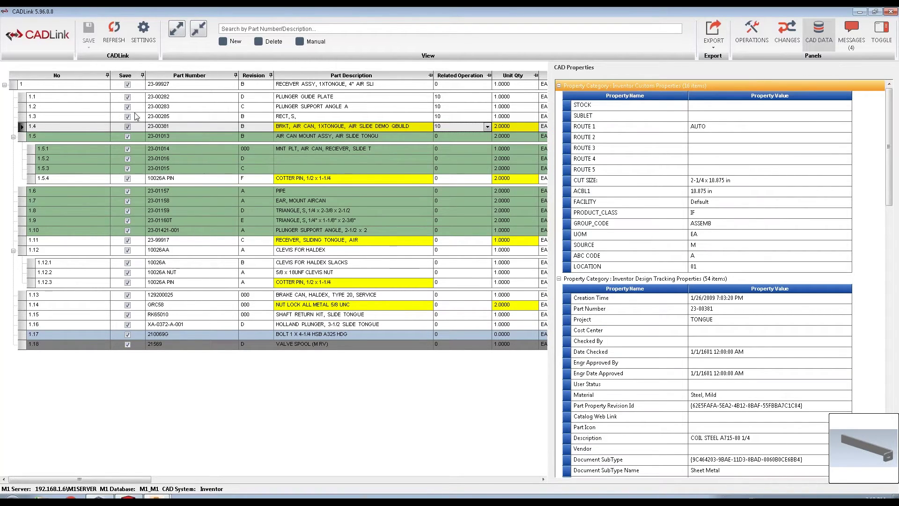
View the CAD properties of 23-99927, 23-00282, 23-00381 and pipe 23-01157
left_click(18, 87)
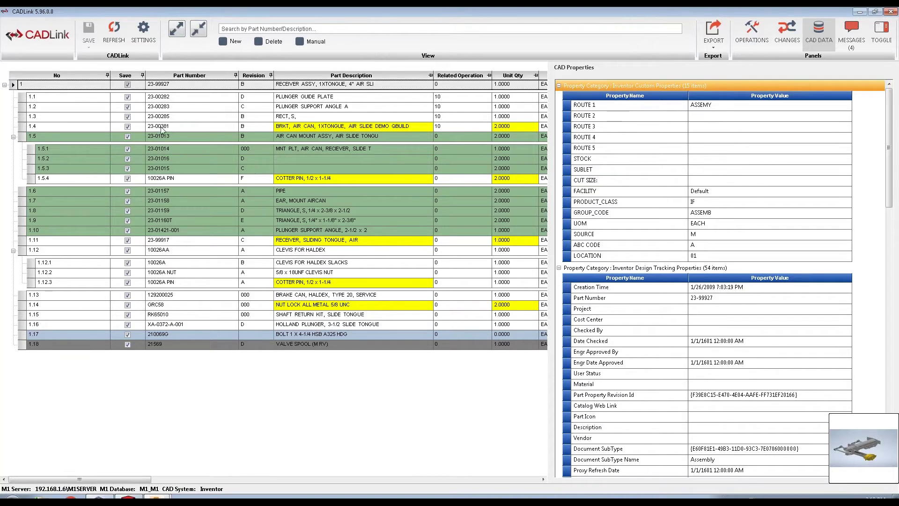
scroll(891, 162, "down", 5)
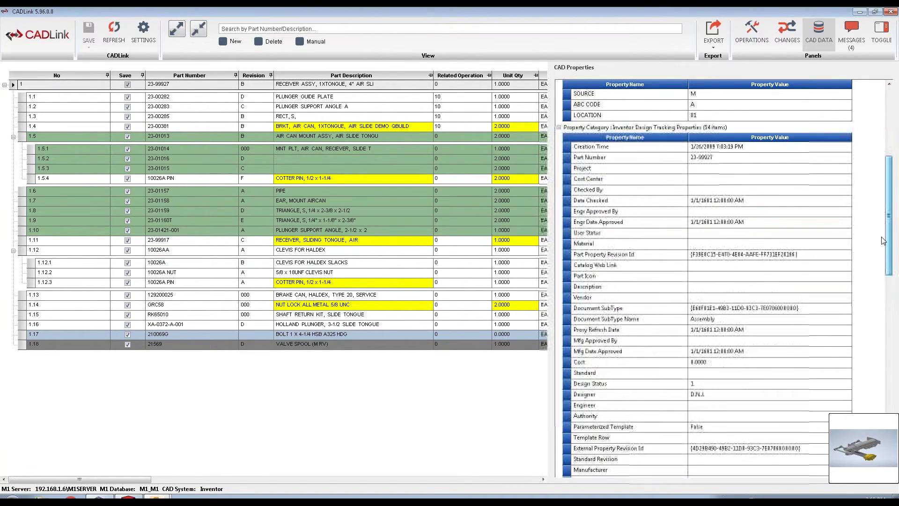
left_click(24, 97)
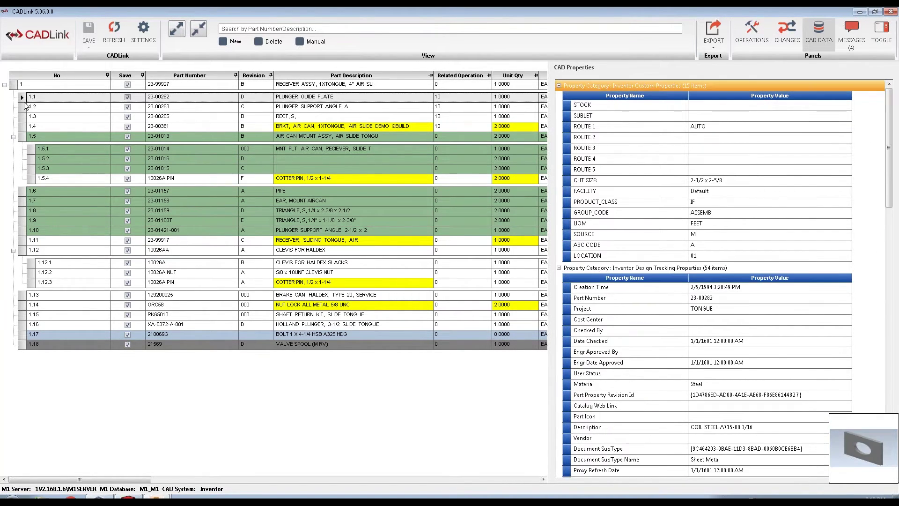
left_click(22, 135)
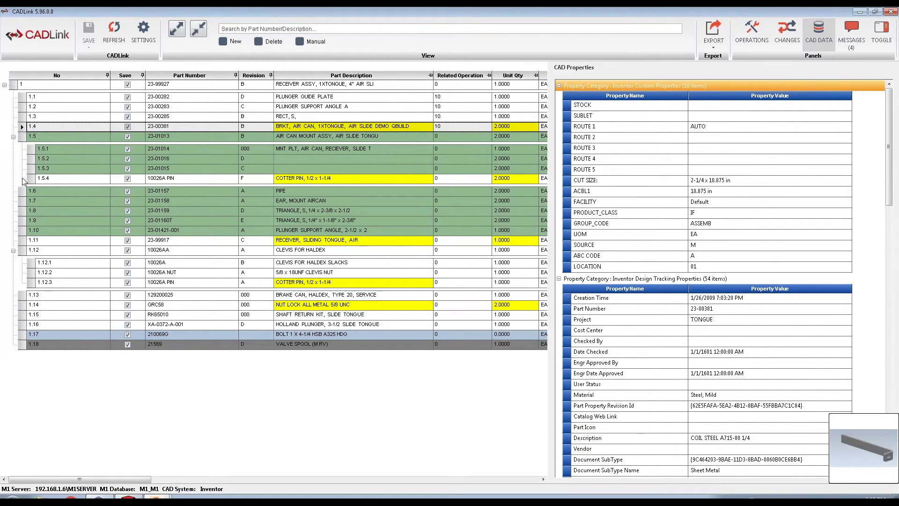
left_click(22, 191)
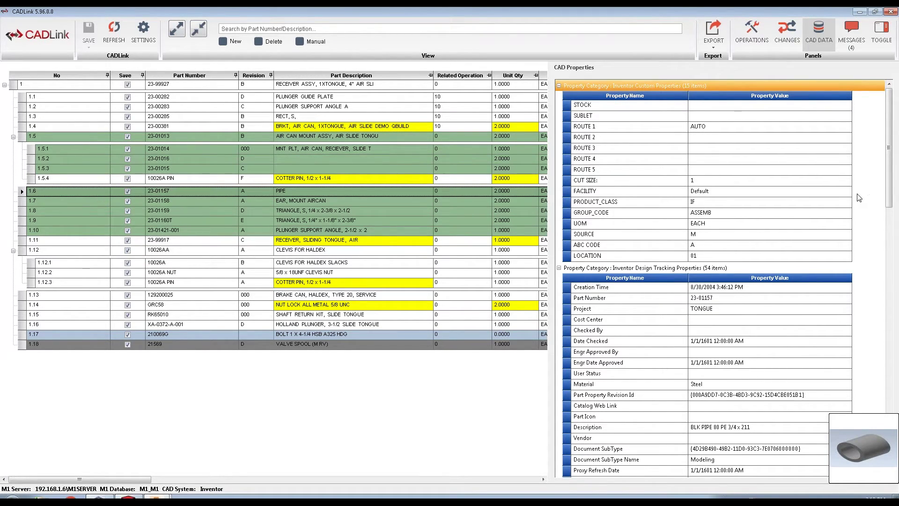
From the zero-quantity message, set 23-01014's Mtl Unit Qty to 1
left_click(851, 34)
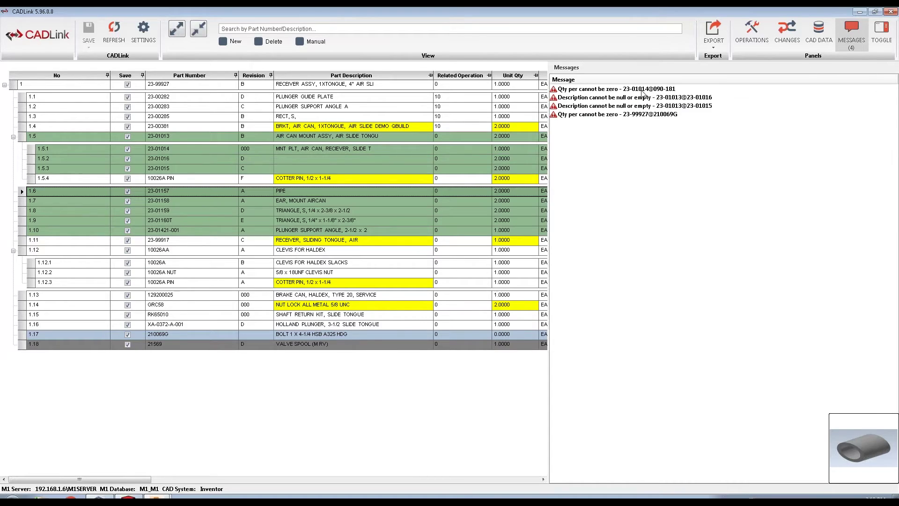
left_click(643, 90)
double_click(630, 90)
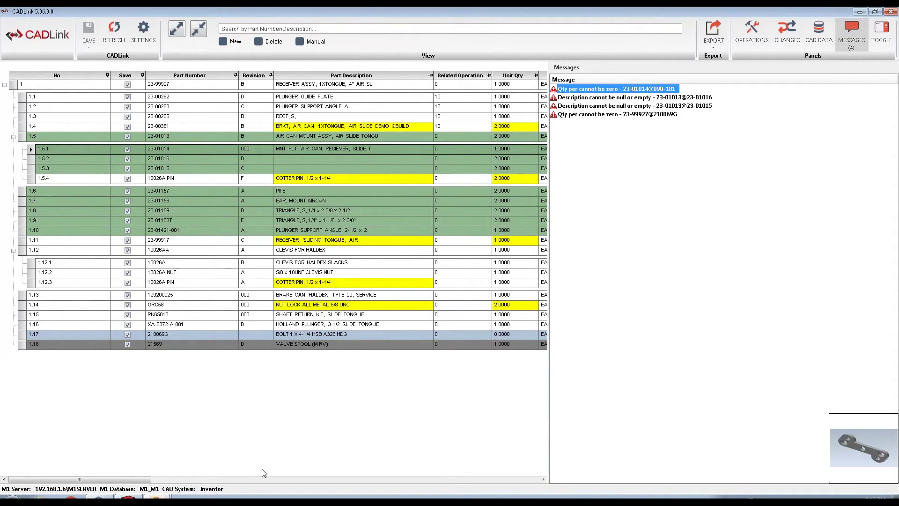
left_click_drag(147, 479, 536, 479)
left_click(528, 148)
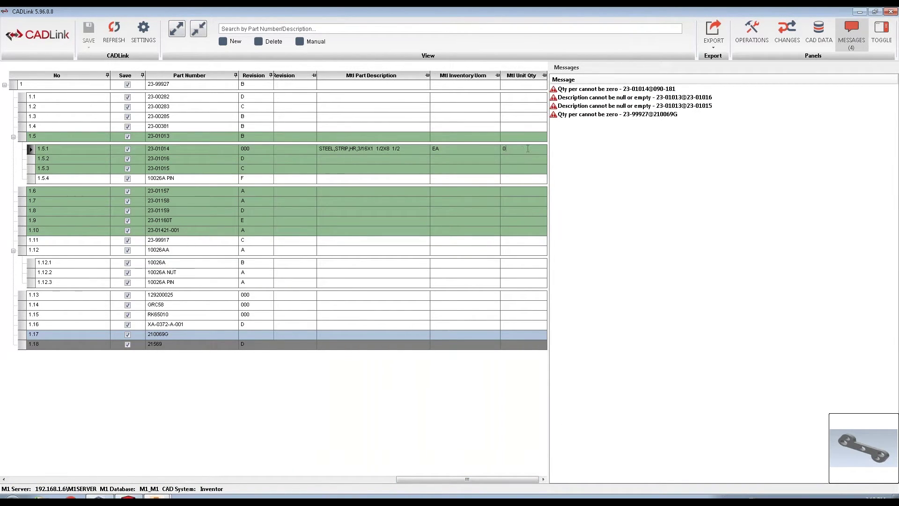
type("1")
left_click(540, 159)
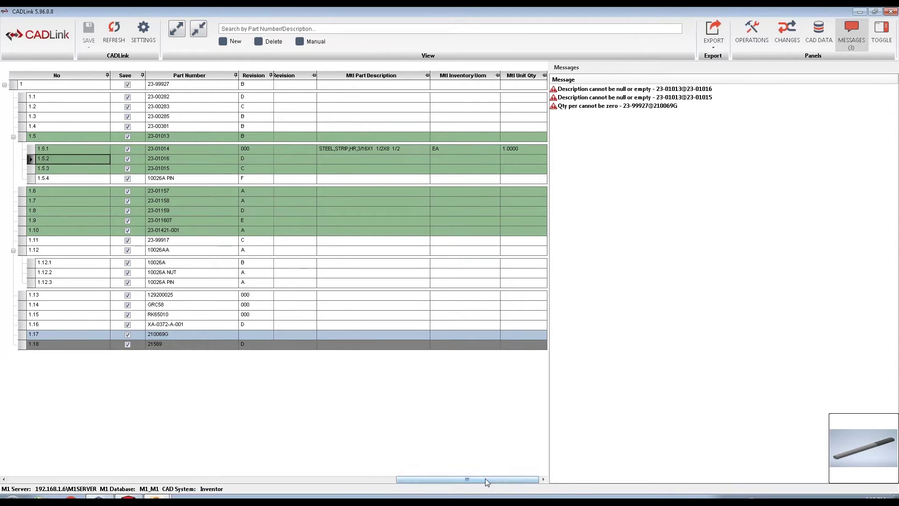
left_click_drag(471, 479, 79, 487)
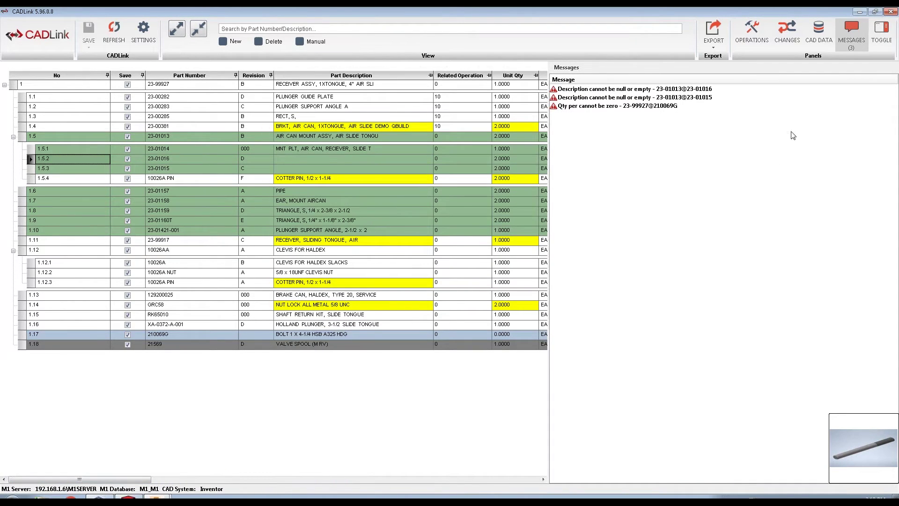
Enter descriptions DEMO QBUILD for 23-01016 and DEMO QBUILD 2020 for 23-01015
left_click(665, 90)
left_click(342, 159)
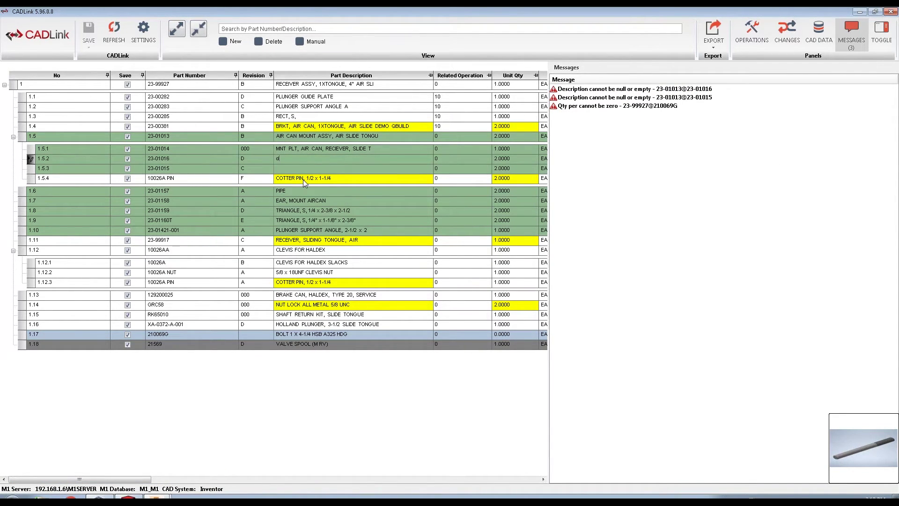
type("deMO QBUILD")
left_click(311, 168)
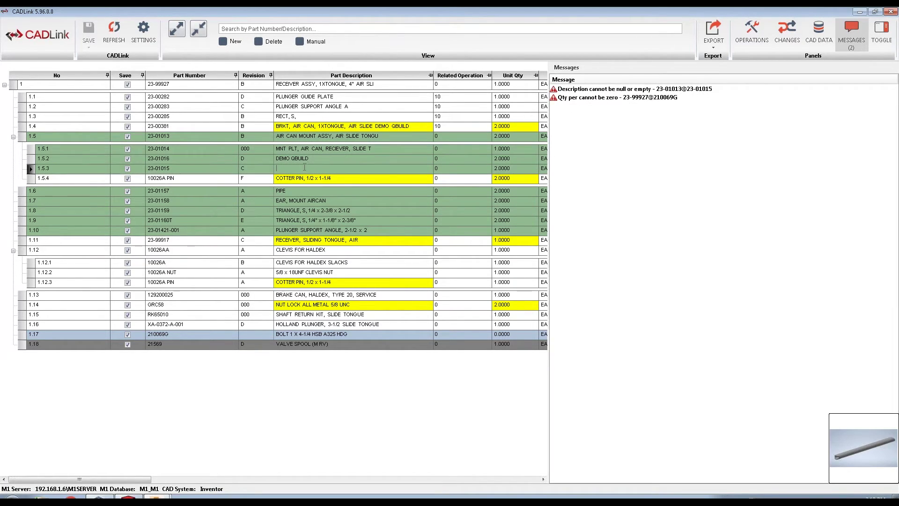
type("DEMO QBUILD 2020")
left_click(612, 203)
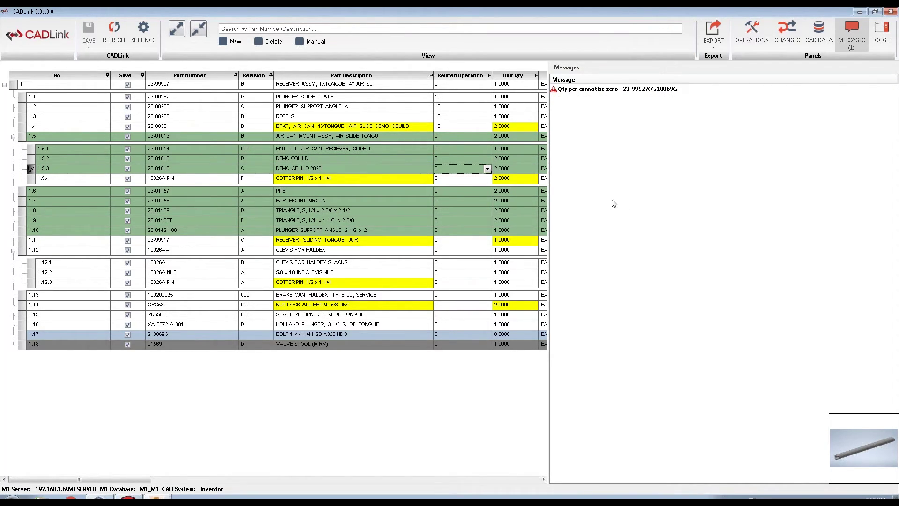
Set bolt 210069G's Unit Qty to 1
left_click(610, 90)
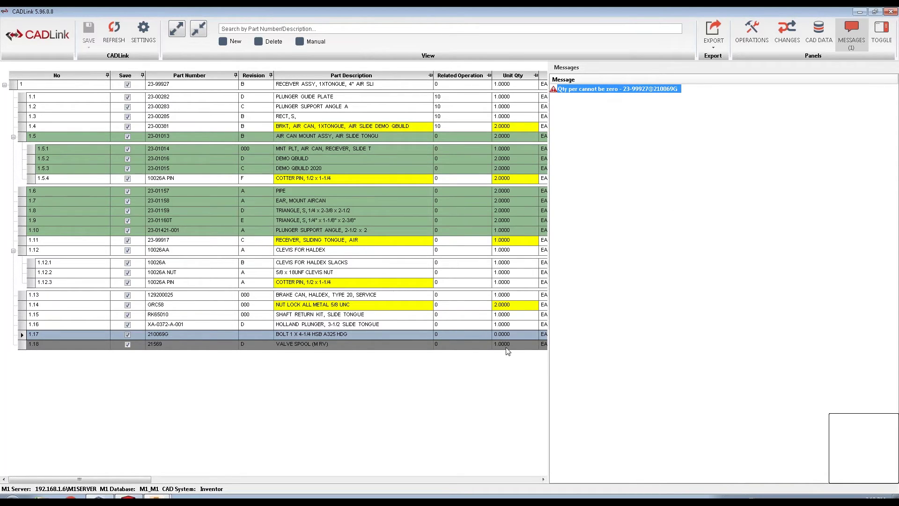
left_click(505, 334)
type("1")
key("Tab")
Clear Save on row 1, then check Save for rows 1.12, 1.14, 1.15, 1.16 and 1.17
left_click_drag(122, 479, 105, 478)
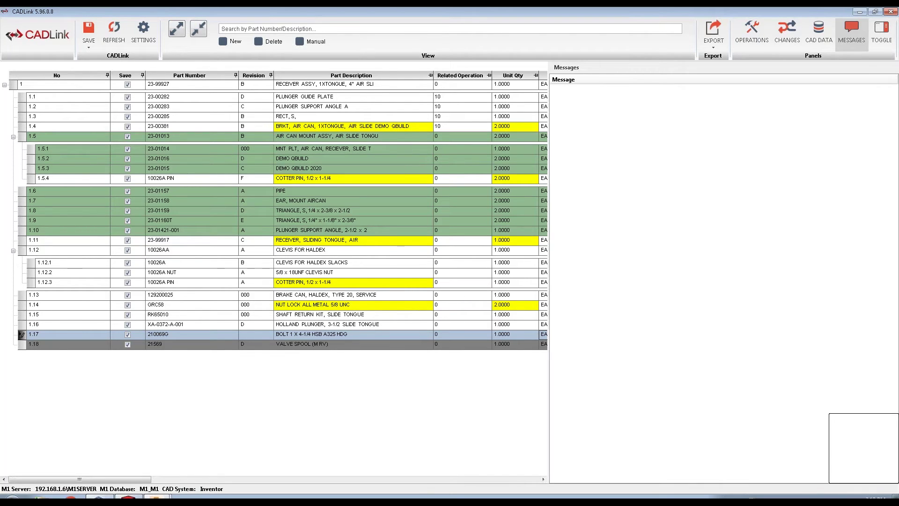
left_click(127, 85)
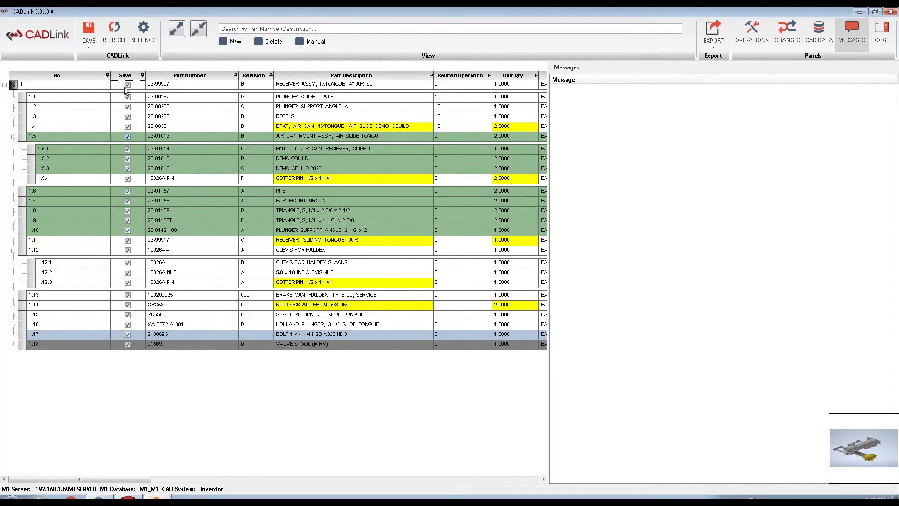
left_click(128, 85)
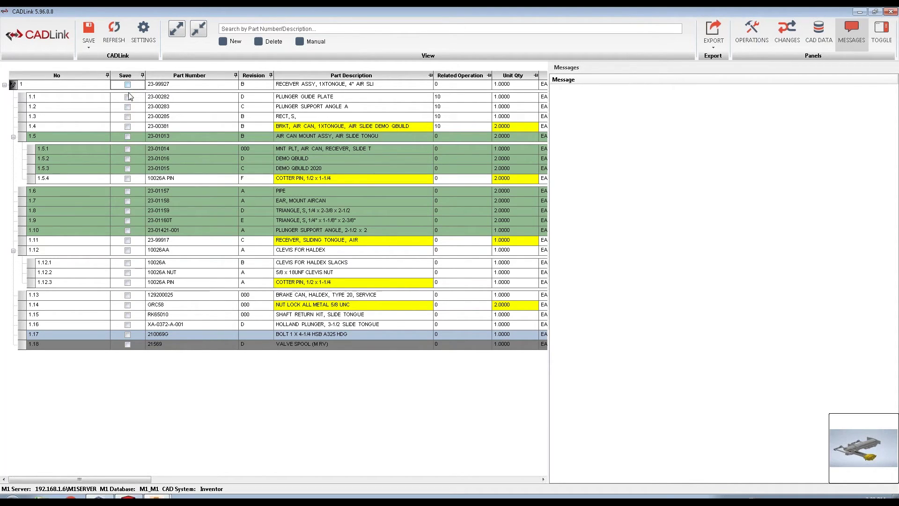
left_click(128, 251)
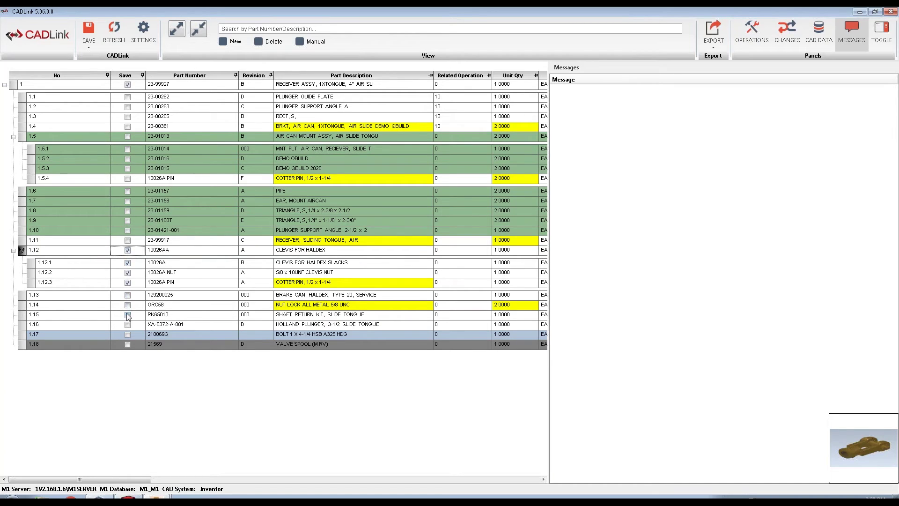
left_click(127, 334)
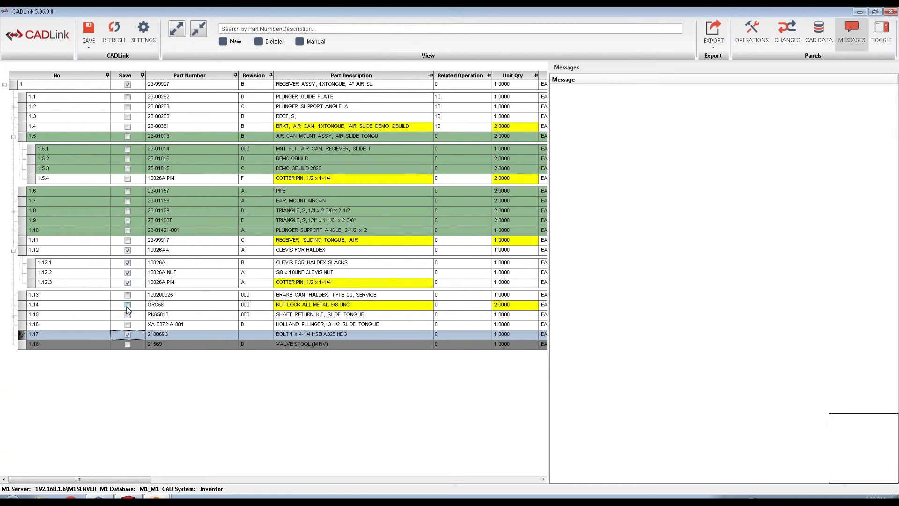
left_click(128, 305)
left_click(128, 315)
left_click(127, 324)
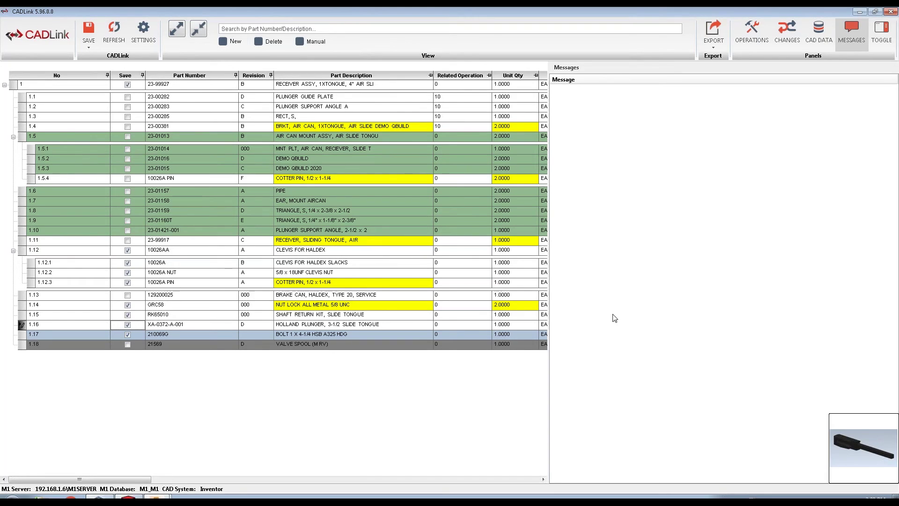
Hide the Messages panel to show the full-width BOM grid with Part Group, Class and Type columns
left_click(882, 32)
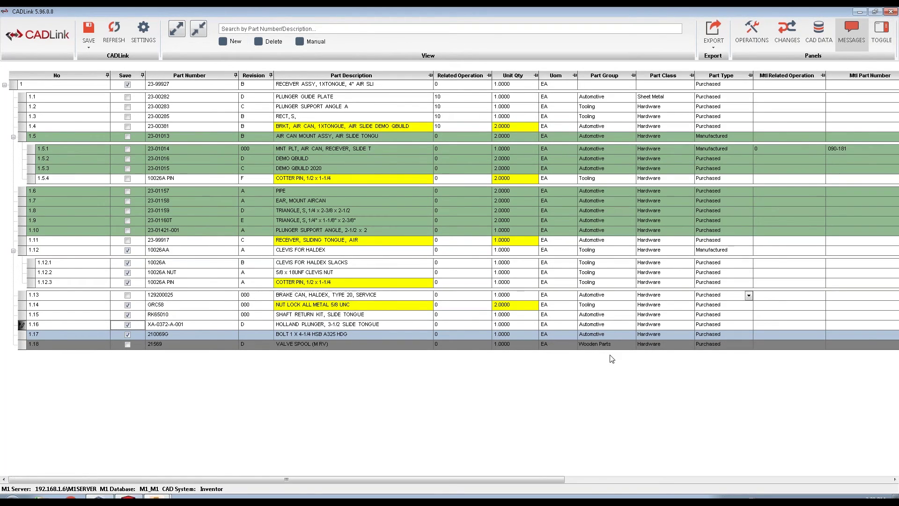